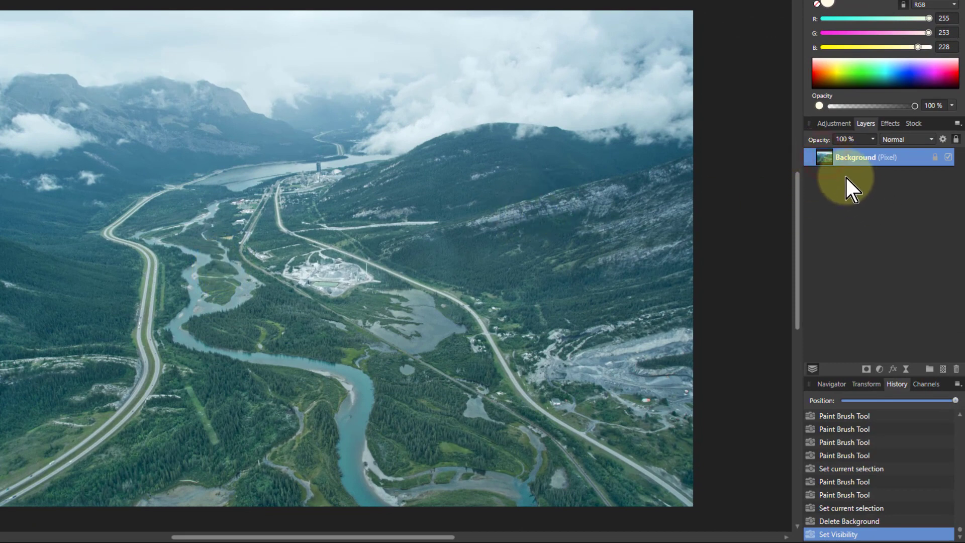
Duplicate the Background layer and hide the original layer underneath.
{"action": "key", "text": "ctrl+j"}
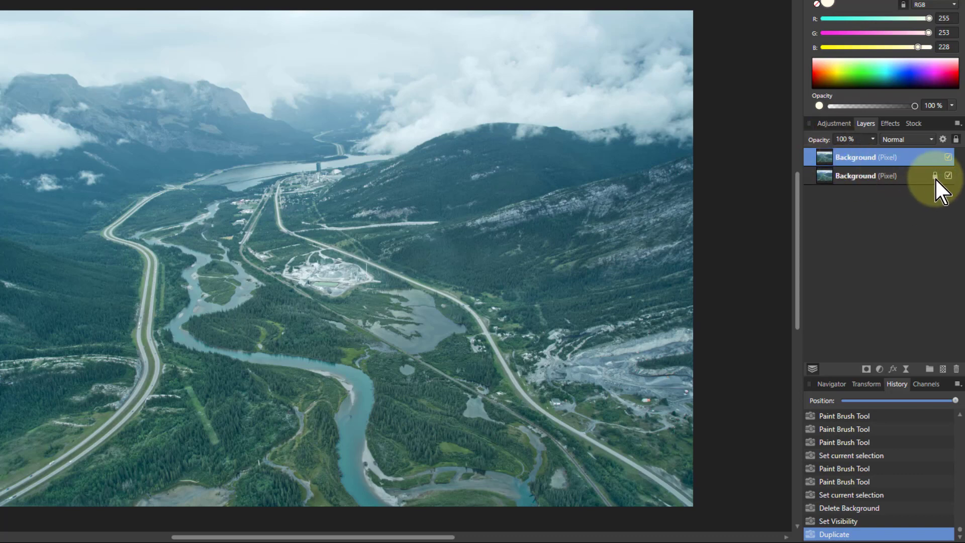
{"action": "left_click", "coordinate": [948, 176]}
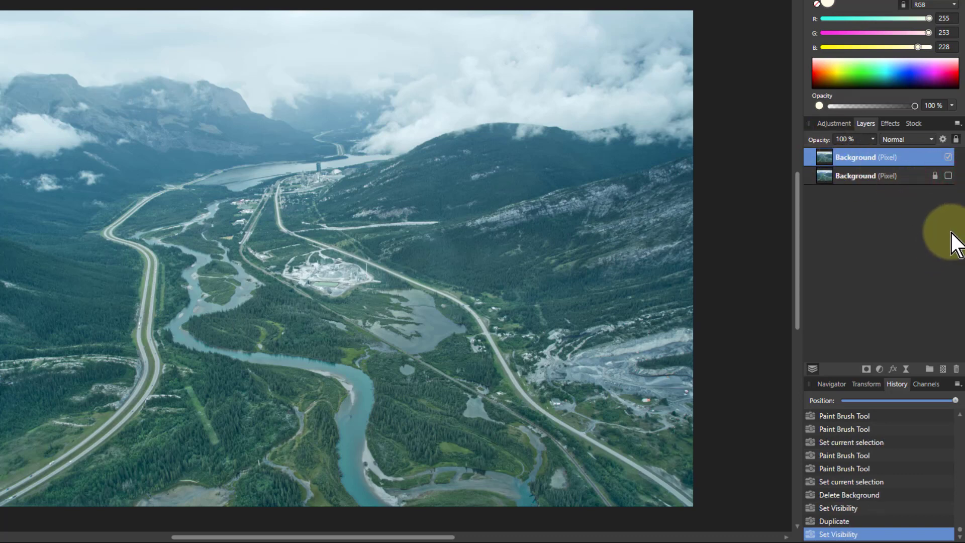
Set the top layer's Source Layer blend ranges so dark tones are transparent and highlights stay opaque.
{"action": "left_click", "coordinate": [942, 139]}
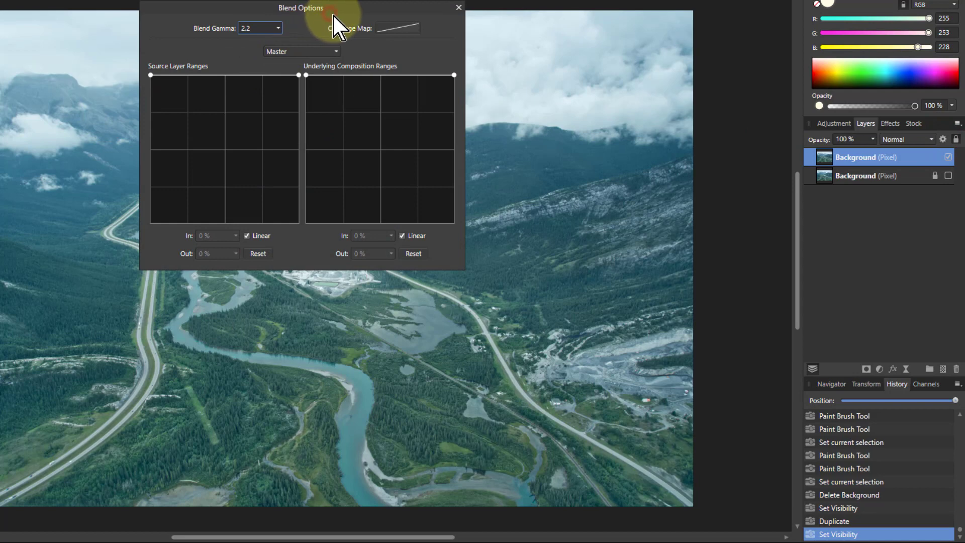
{"action": "left_click_drag", "start_coordinate": [329, 13], "coordinate": [680, 21]}
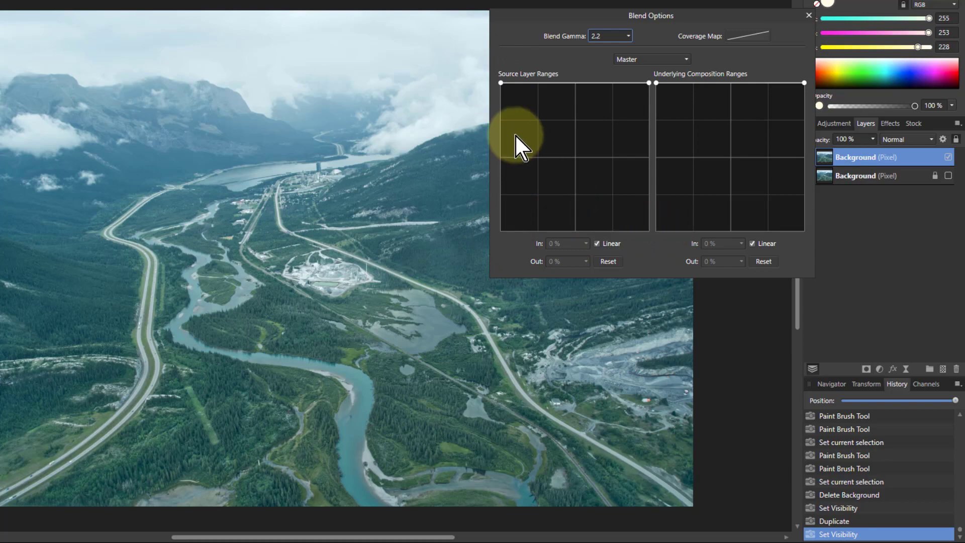
{"action": "left_click_drag", "start_coordinate": [501, 83], "coordinate": [492, 254]}
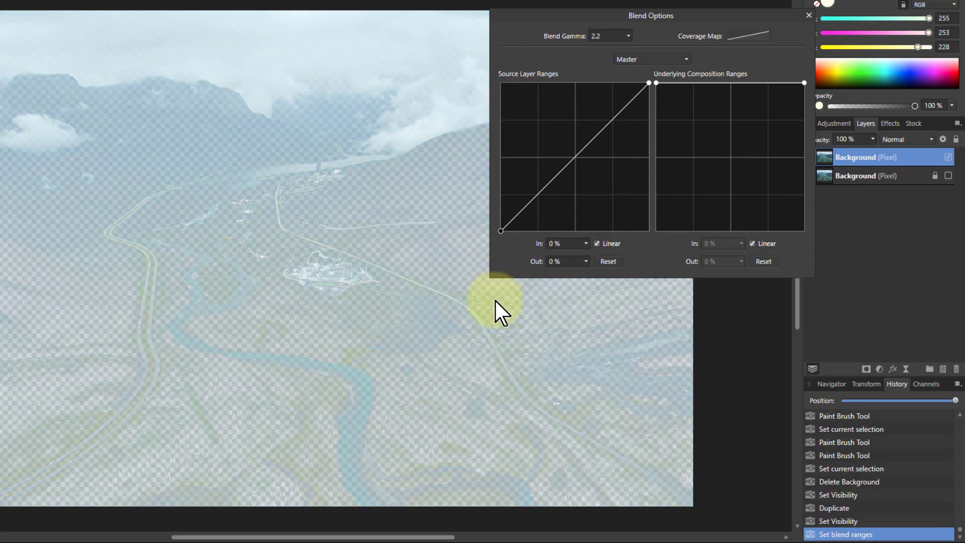
{"action": "left_click_drag", "start_coordinate": [495, 301], "coordinate": [570, 317]}
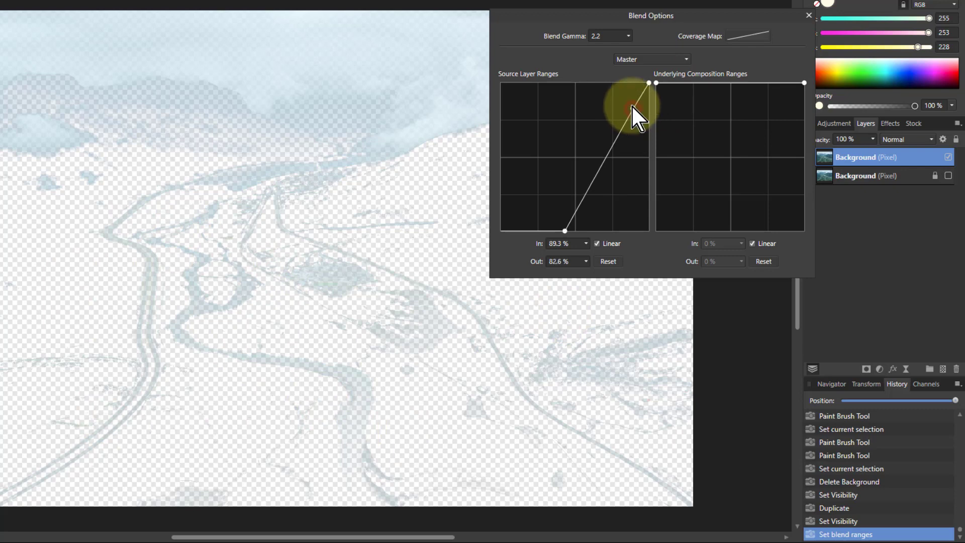
{"action": "left_click_drag", "start_coordinate": [632, 105], "coordinate": [610, 83]}
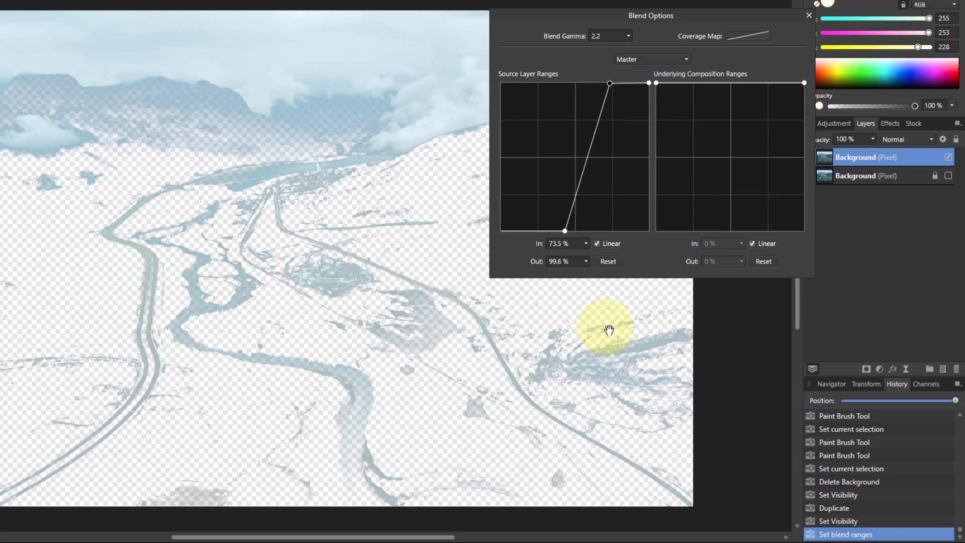
{"action": "left_click", "coordinate": [595, 244]}
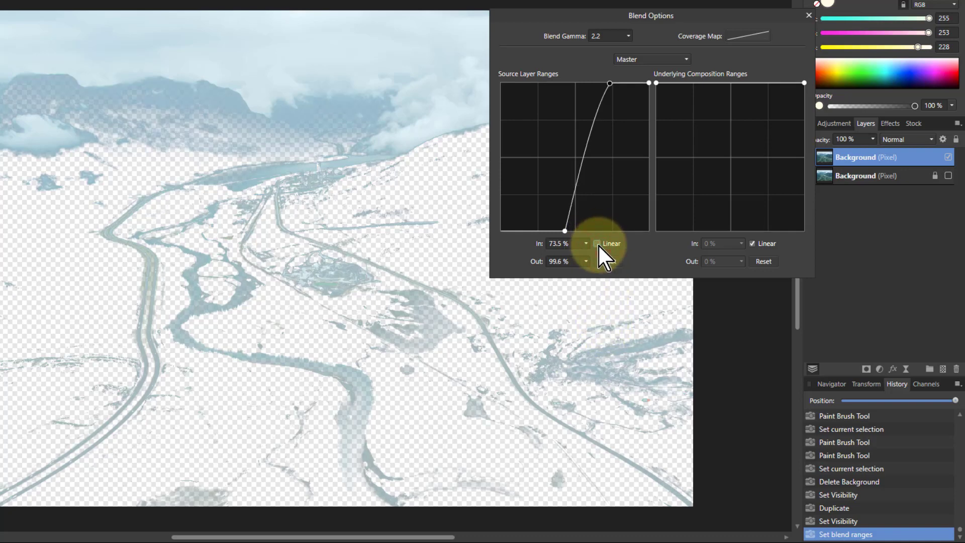
{"action": "left_click", "coordinate": [597, 243]}
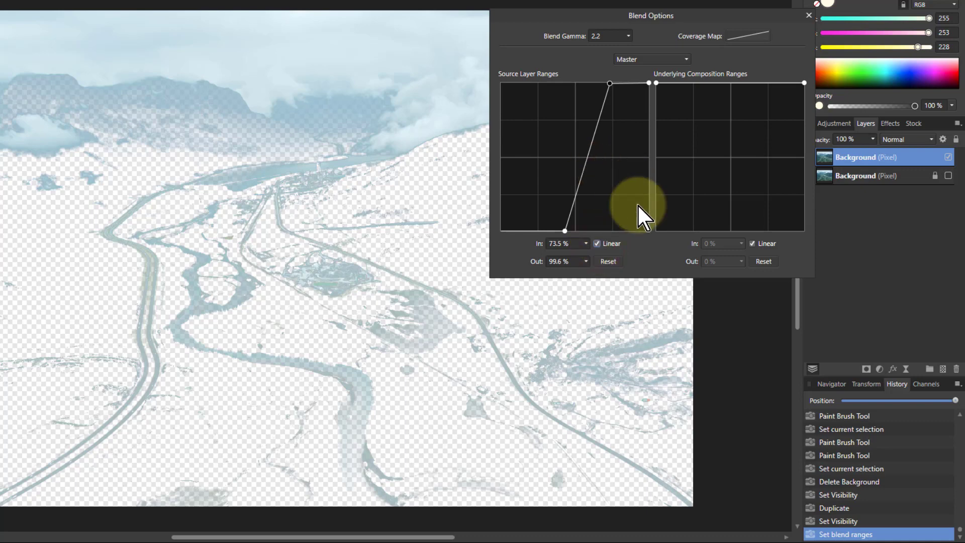
{"action": "left_click", "coordinate": [807, 17]}
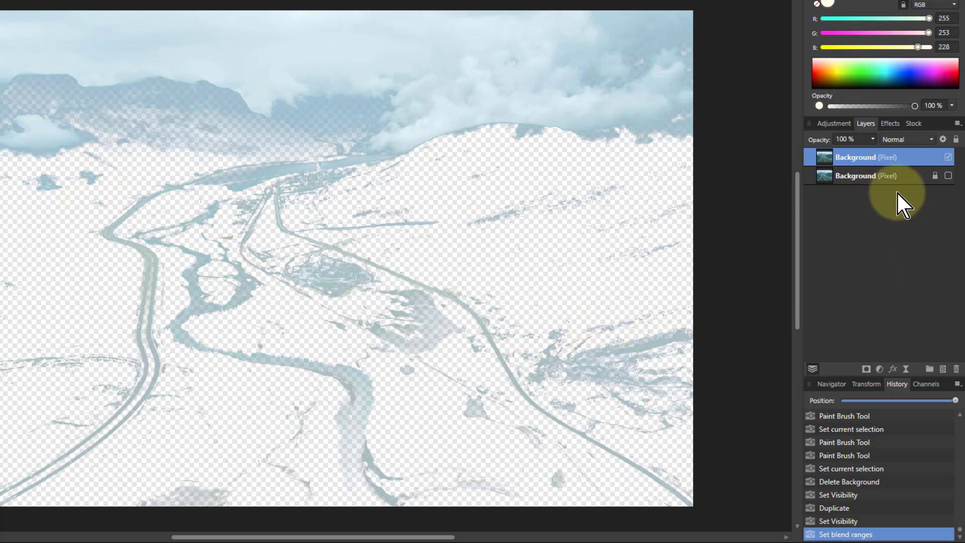
Add a mask to the top Background layer and set the Paint Brush hardness to 20%.
{"action": "left_click", "coordinate": [865, 369]}
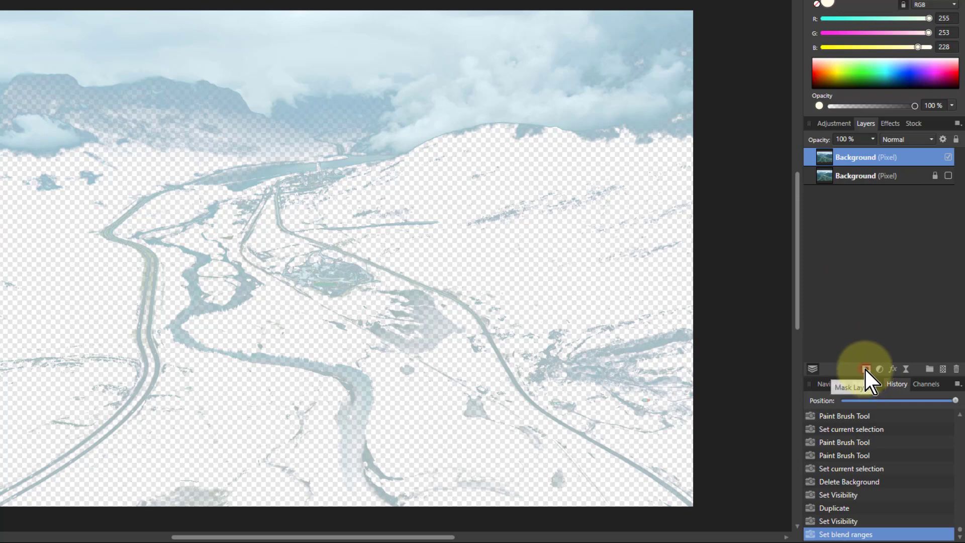
{"action": "left_click", "coordinate": [808, 156]}
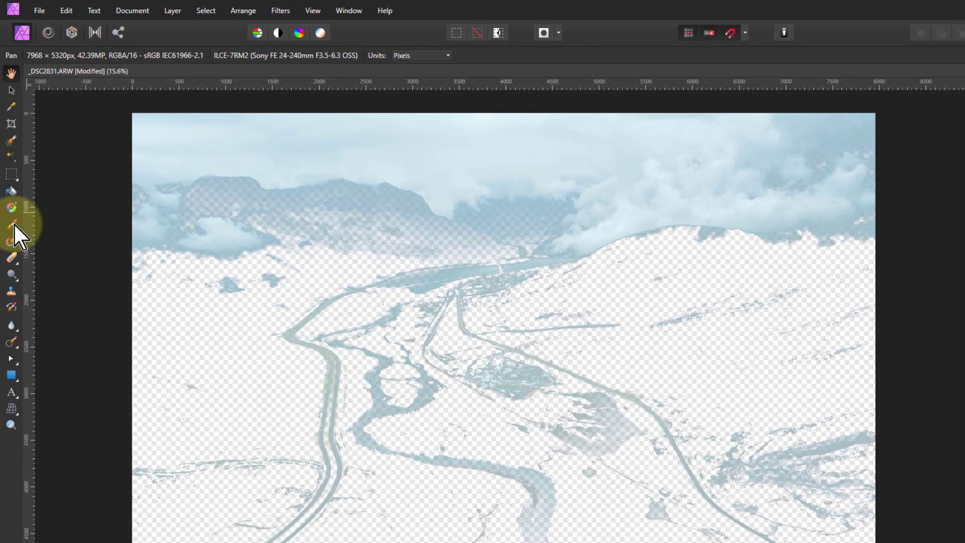
{"action": "left_click", "coordinate": [12, 224]}
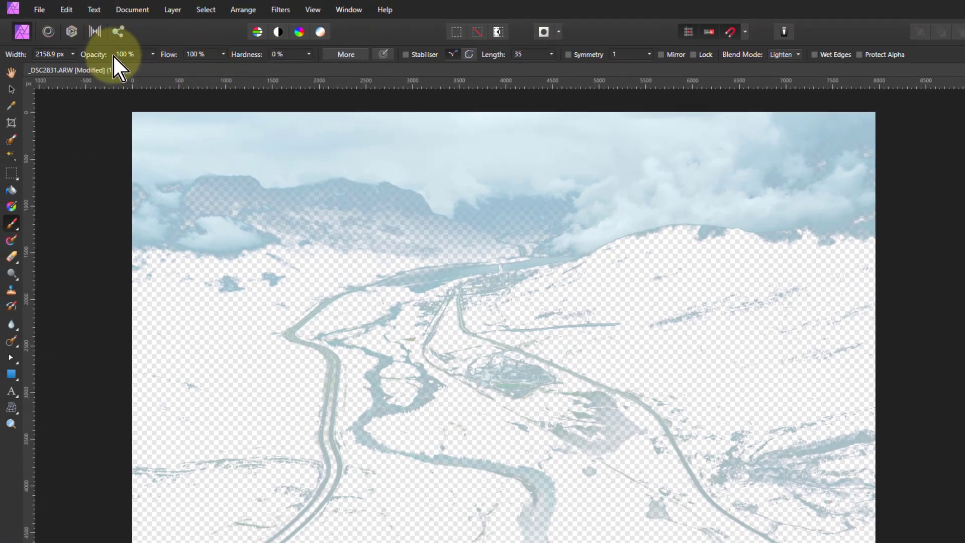
{"action": "left_click", "coordinate": [308, 55]}
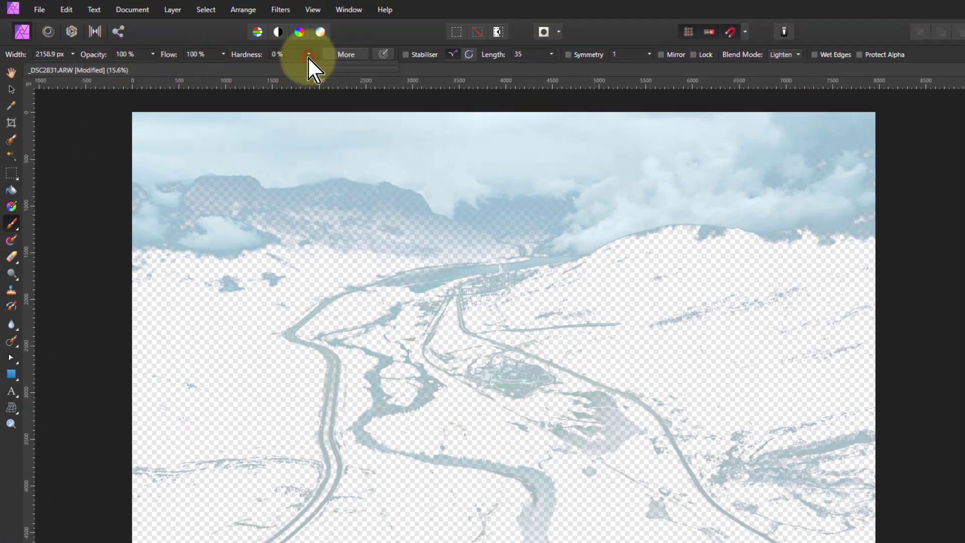
{"action": "left_click", "coordinate": [282, 54]}
{"action": "type", "text": "2"}
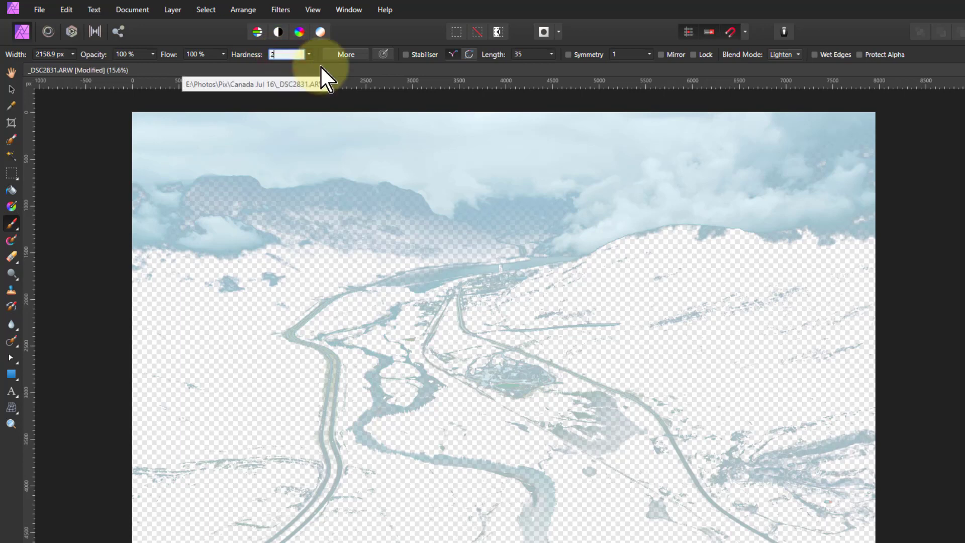
{"action": "type", "text": "0"}
{"action": "key", "text": "Return"}
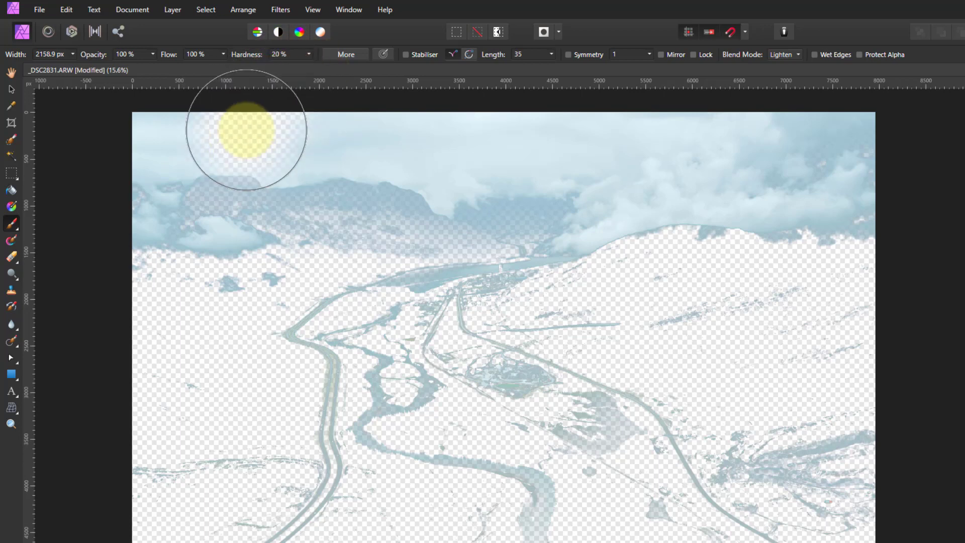
Paint out the top-left sky and mountains, then lower-photo patches with a brush shrunk to about 588 px.
{"action": "left_click", "coordinate": [152, 142]}
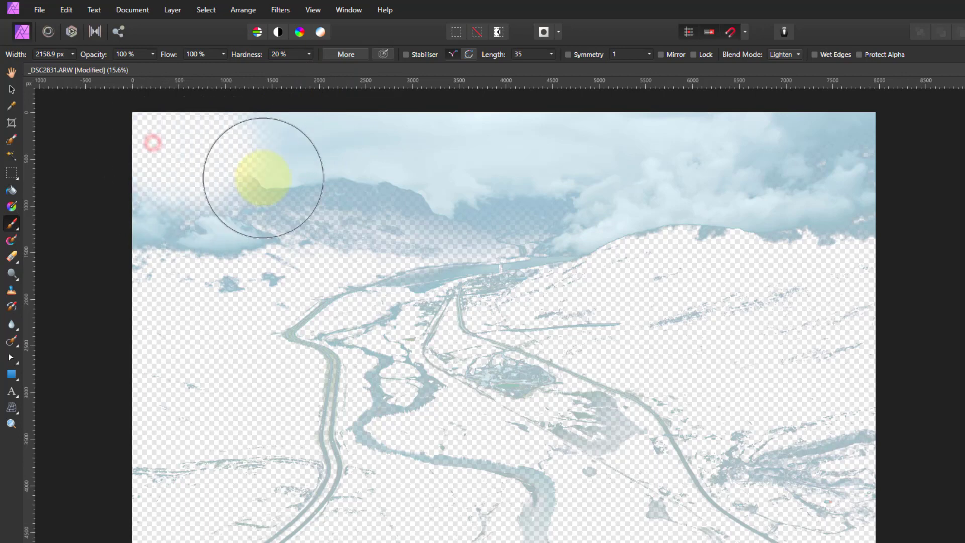
{"action": "mouse_move", "coordinate": [262, 178]}
{"action": "left_mouse_down"}
{"action": "mouse_move", "coordinate": [196, 242]}
{"action": "mouse_move", "coordinate": [188, 273]}
{"action": "mouse_move", "coordinate": [171, 250]}
{"action": "mouse_move", "coordinate": [255, 230]}
{"action": "mouse_move", "coordinate": [258, 242]}
{"action": "mouse_move", "coordinate": [328, 179]}
{"action": "mouse_move", "coordinate": [393, 162]}
{"action": "mouse_move", "coordinate": [497, 143]}
{"action": "mouse_move", "coordinate": [690, 130]}
{"action": "mouse_move", "coordinate": [812, 145]}
{"action": "mouse_move", "coordinate": [857, 183]}
{"action": "mouse_move", "coordinate": [511, 178]}
{"action": "mouse_move", "coordinate": [341, 201]}
{"action": "mouse_move", "coordinate": [546, 198]}
{"action": "mouse_move", "coordinate": [657, 244]}
{"action": "mouse_move", "coordinate": [664, 277]}
{"action": "mouse_move", "coordinate": [611, 296]}
{"action": "mouse_move", "coordinate": [604, 290]}
{"action": "mouse_move", "coordinate": [766, 303]}
{"action": "mouse_move", "coordinate": [839, 293]}
{"action": "mouse_move", "coordinate": [825, 351]}
{"action": "mouse_move", "coordinate": [846, 365]}
{"action": "mouse_move", "coordinate": [826, 386]}
{"action": "mouse_move", "coordinate": [786, 394]}
{"action": "mouse_move", "coordinate": [792, 425]}
{"action": "mouse_move", "coordinate": [878, 506]}
{"action": "mouse_move", "coordinate": [719, 407]}
{"action": "mouse_move", "coordinate": [328, 517]}
{"action": "mouse_move", "coordinate": [180, 486]}
{"action": "mouse_move", "coordinate": [202, 471]}
{"action": "mouse_move", "coordinate": [255, 465]}
{"action": "mouse_move", "coordinate": [215, 455]}
{"action": "left_mouse_up"}
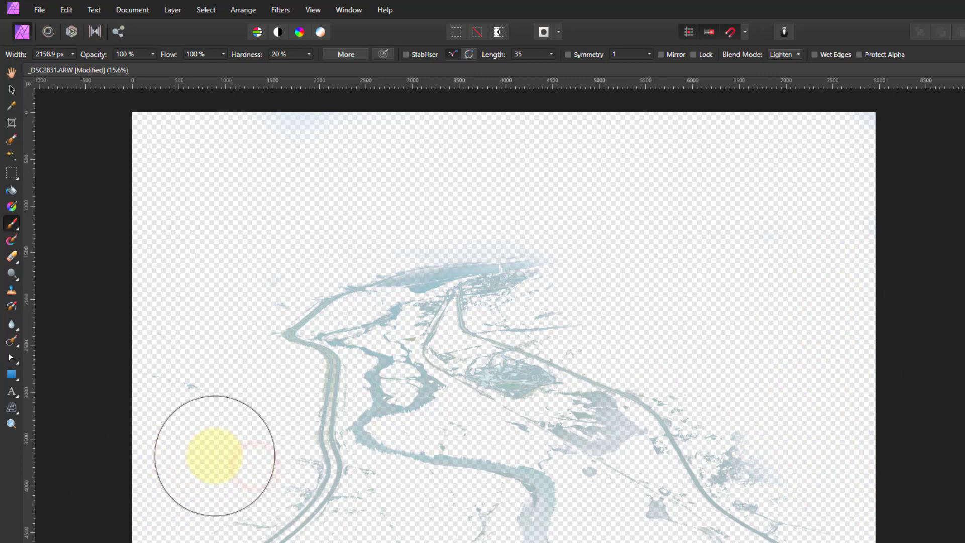
{"action": "key", "text": "bracketleft"}
{"action": "key", "text": "bracketleft"}
{"action": "key", "text": "bracketleft"}
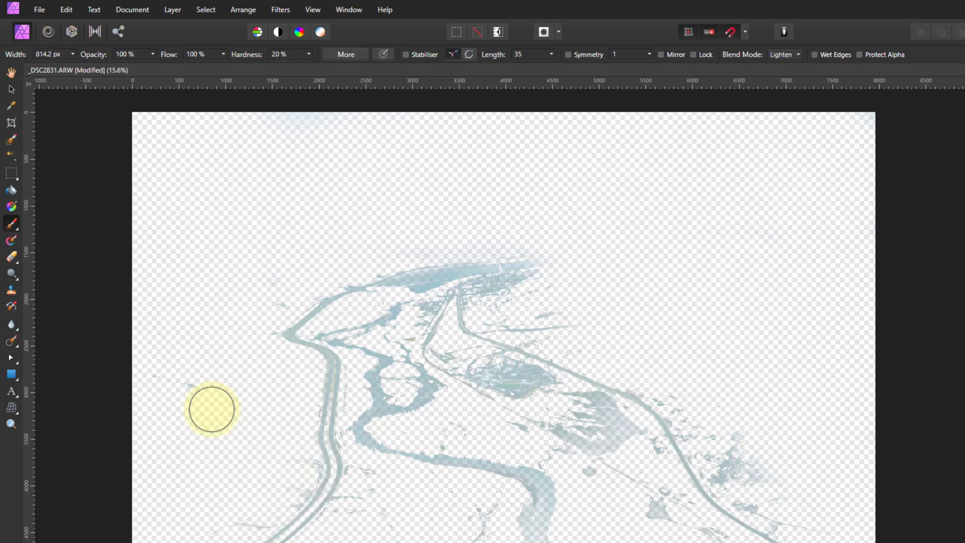
{"action": "key", "text": "bracketleft"}
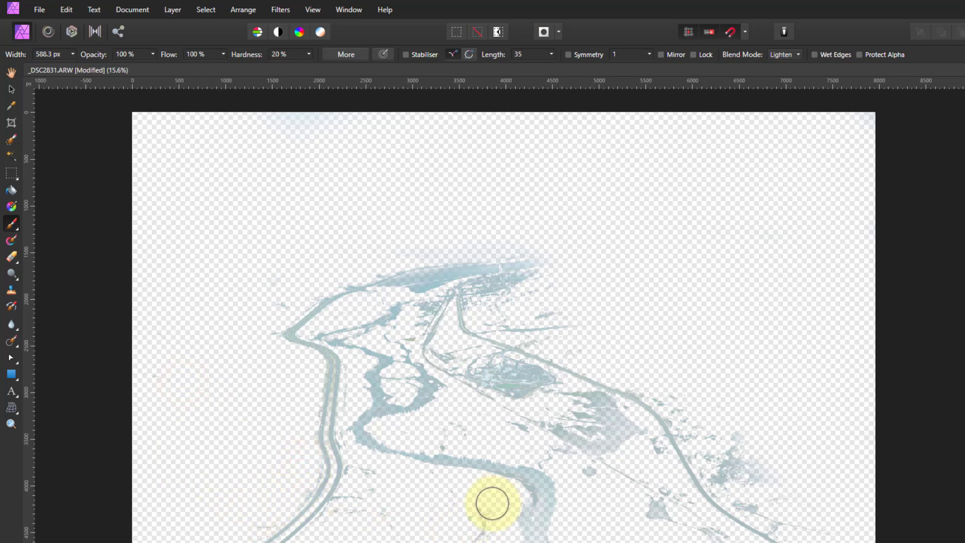
{"action": "left_click_drag", "start_coordinate": [491, 503], "coordinate": [465, 523]}
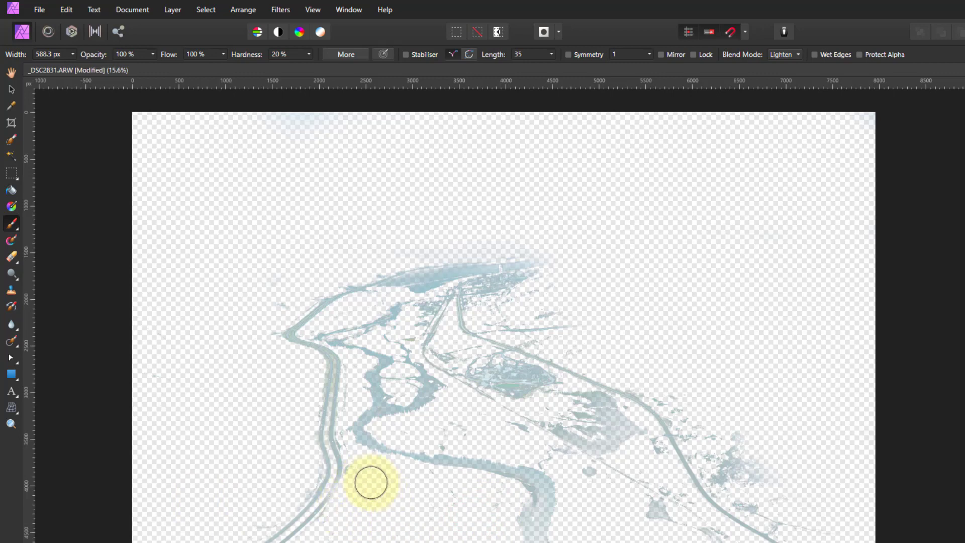
{"action": "left_click_drag", "start_coordinate": [664, 514], "coordinate": [668, 520]}
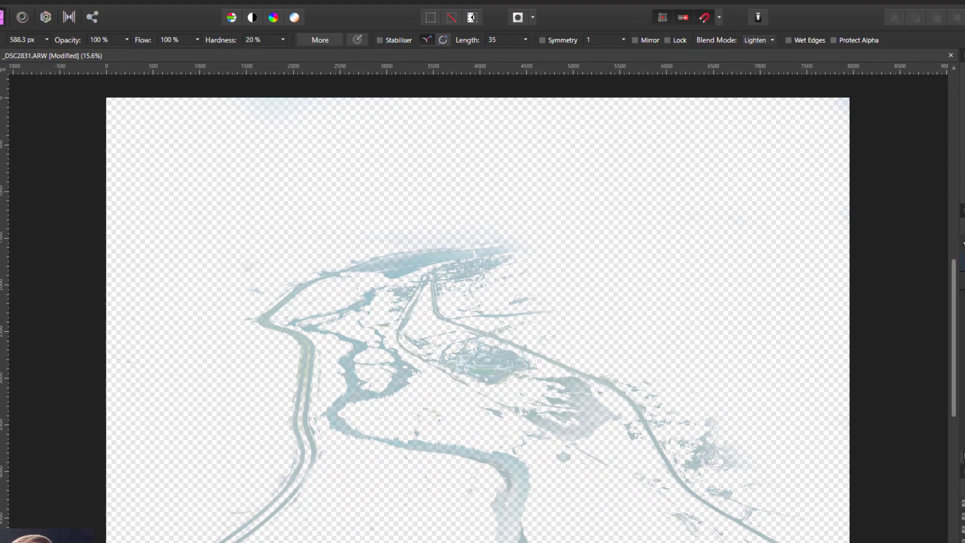
Show the lower Background layer again and paint the industrial site out of the top layer's mask.
{"action": "left_click", "coordinate": [947, 194]}
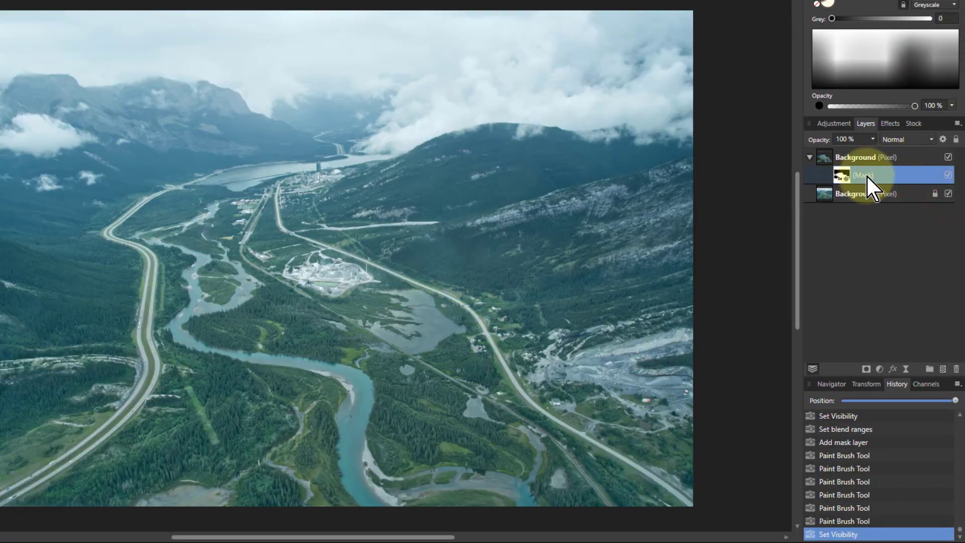
{"action": "left_click", "coordinate": [454, 341]}
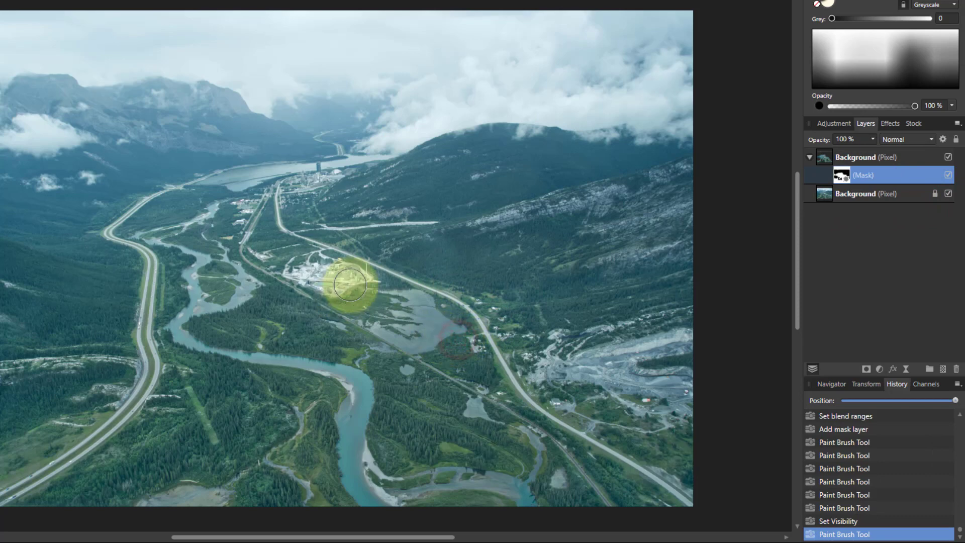
{"action": "left_click", "coordinate": [336, 296]}
{"action": "left_click", "coordinate": [280, 261]}
{"action": "left_click", "coordinate": [304, 281]}
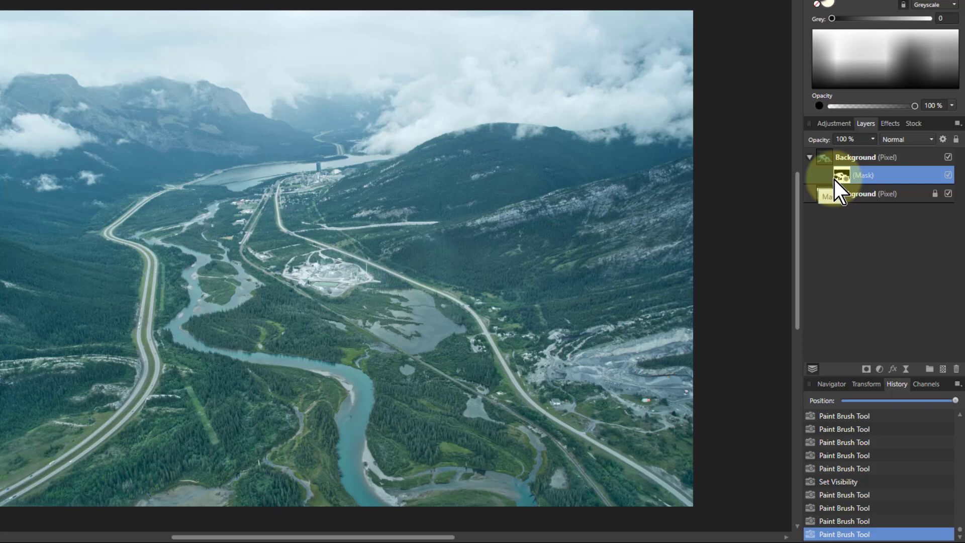
{"action": "left_click", "coordinate": [825, 158]}
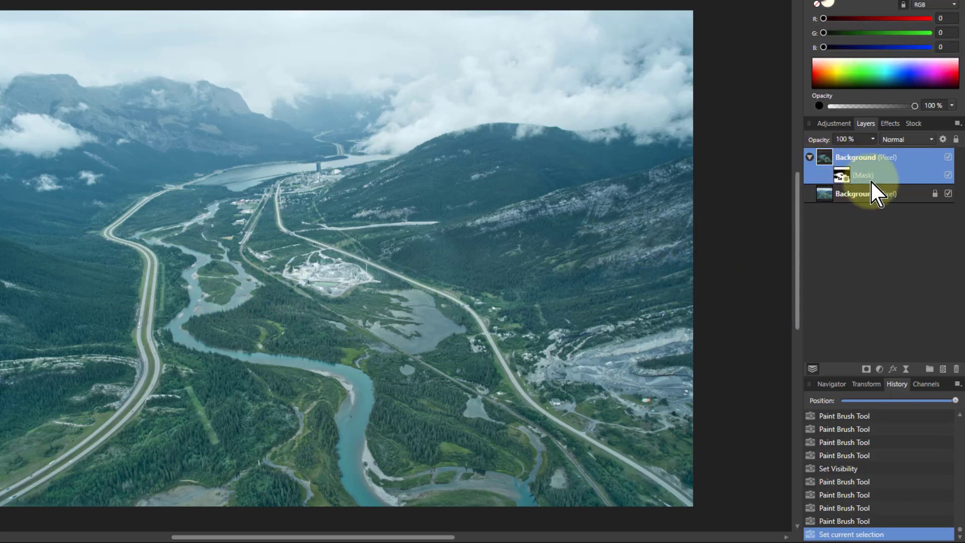
Set the duplicate Background layer's blend mode to Screen.
{"action": "left_click", "coordinate": [907, 141]}
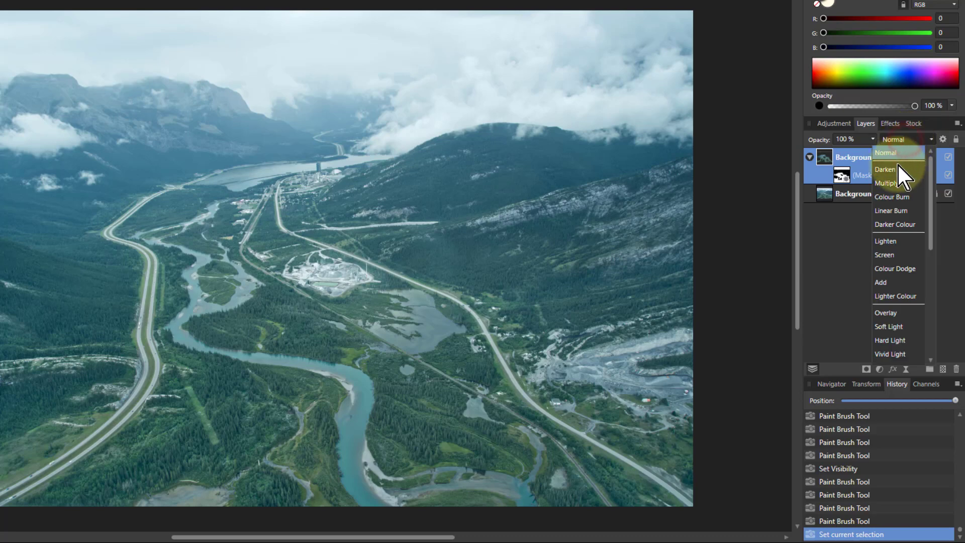
{"action": "left_click", "coordinate": [882, 256]}
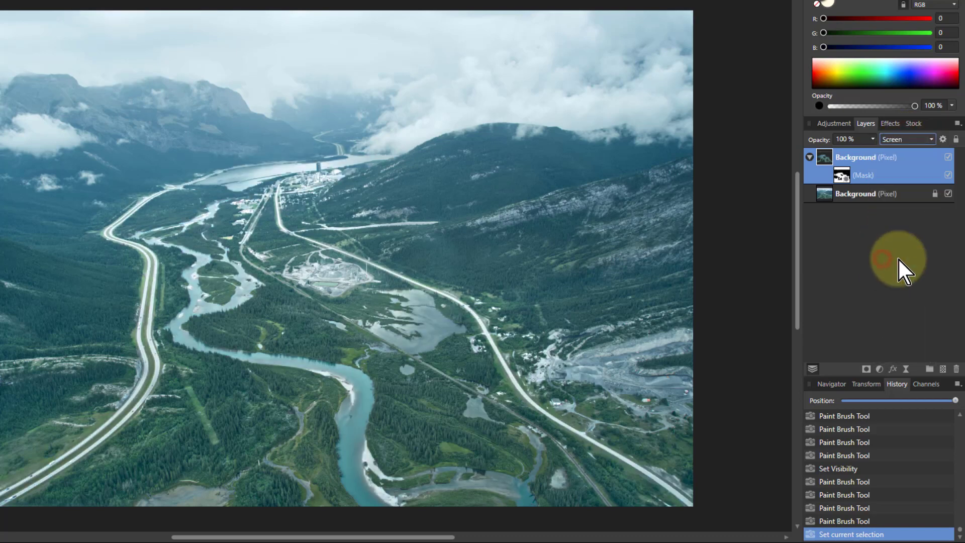
Paint on the mask over the quarry, nearby forest and hillside to hold back the brightening.
{"action": "left_click", "coordinate": [843, 176]}
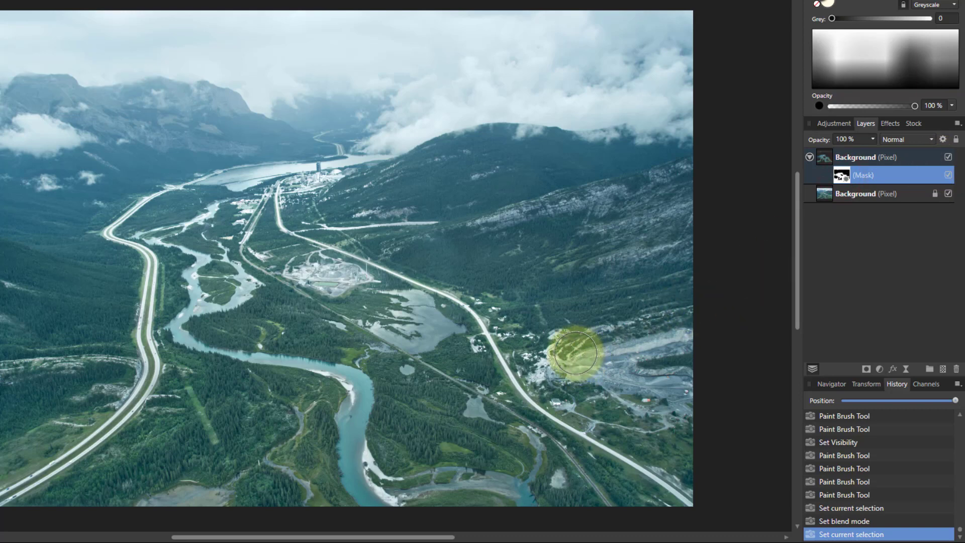
{"action": "left_click_drag", "start_coordinate": [533, 327], "coordinate": [586, 377]}
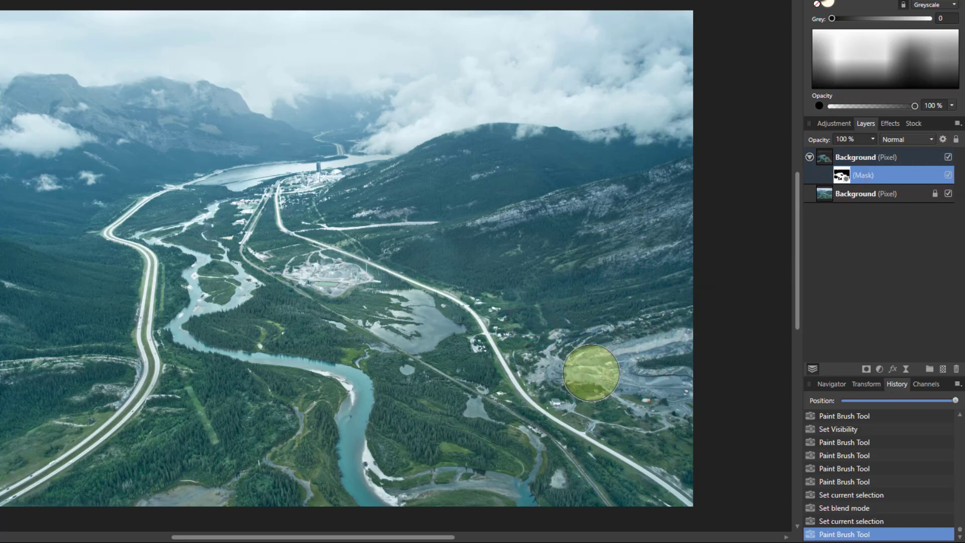
{"action": "mouse_move", "coordinate": [680, 355]}
{"action": "left_mouse_down"}
{"action": "mouse_move", "coordinate": [668, 424]}
{"action": "mouse_move", "coordinate": [577, 387]}
{"action": "left_mouse_up"}
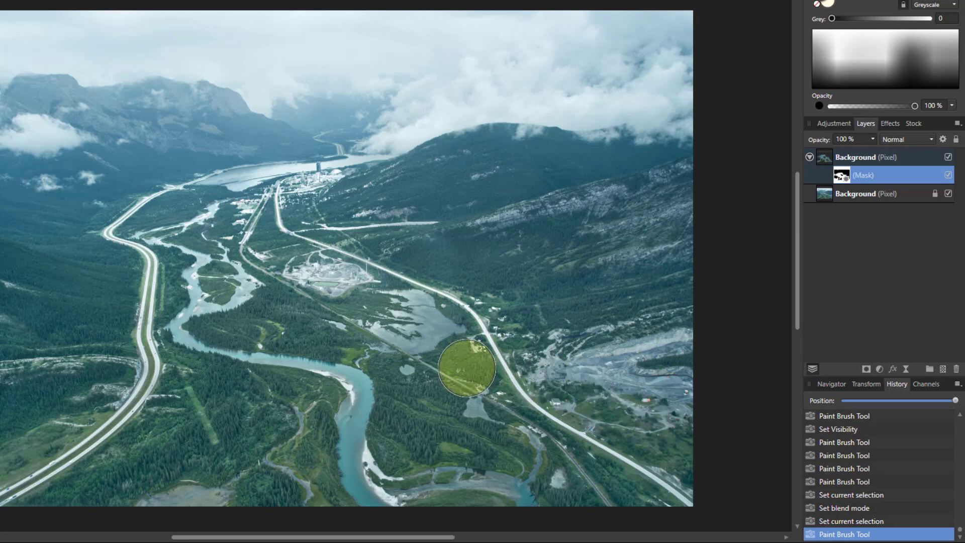
{"action": "mouse_move", "coordinate": [464, 366]}
{"action": "left_mouse_down"}
{"action": "mouse_move", "coordinate": [466, 443]}
{"action": "mouse_move", "coordinate": [487, 407]}
{"action": "left_mouse_up"}
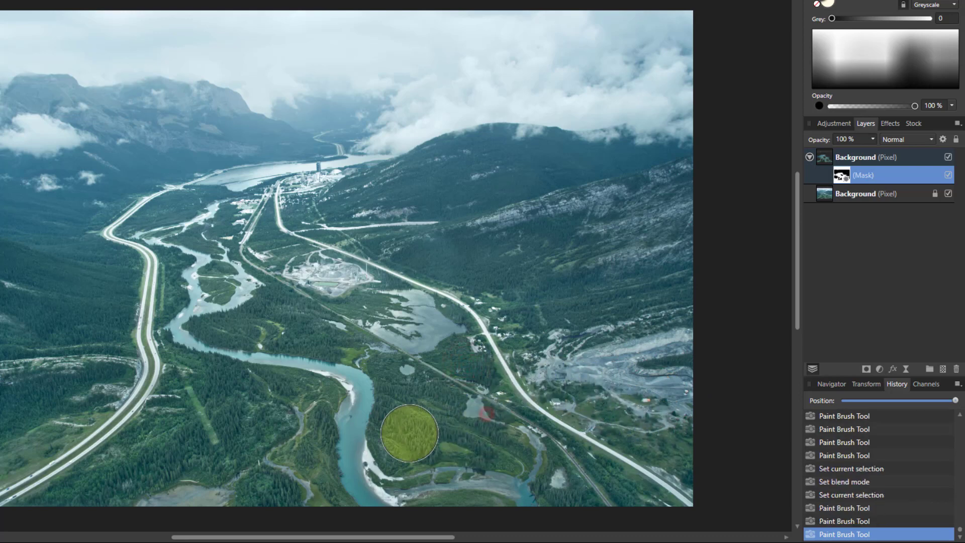
{"action": "left_click_drag", "start_coordinate": [272, 327], "coordinate": [274, 327]}
{"action": "left_click_drag", "start_coordinate": [316, 196], "coordinate": [305, 200]}
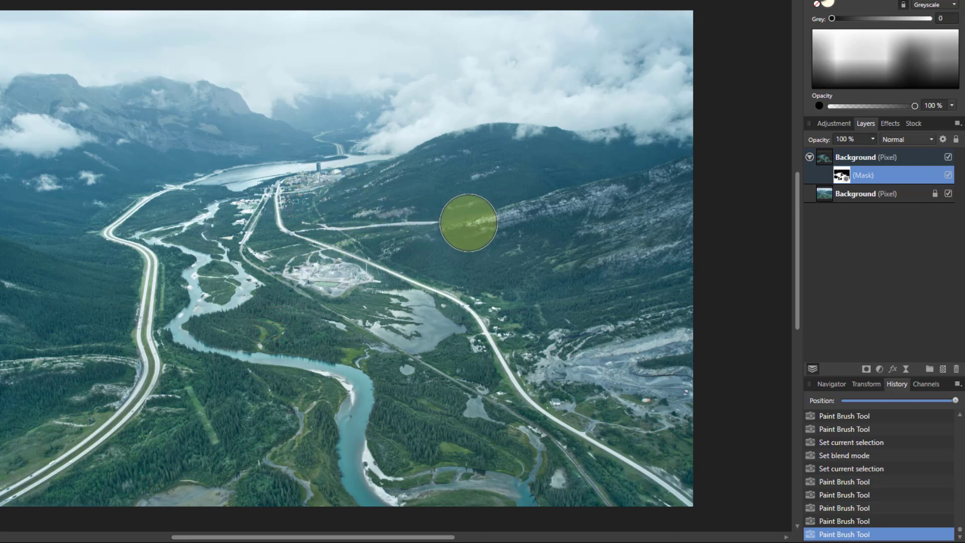
{"action": "left_click_drag", "start_coordinate": [334, 295], "coordinate": [316, 274]}
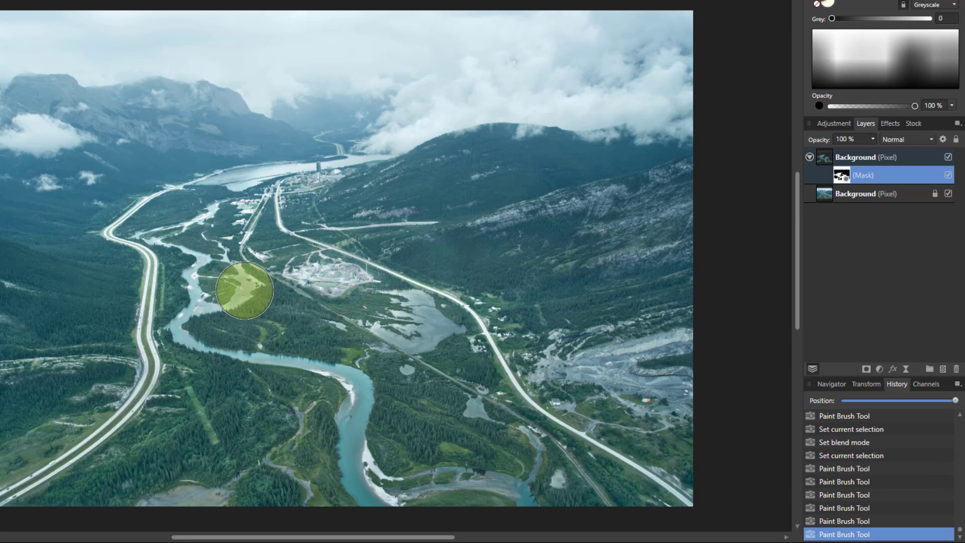
{"action": "mouse_move", "coordinate": [246, 226]}
{"action": "left_mouse_down"}
{"action": "mouse_move", "coordinate": [251, 204]}
{"action": "mouse_move", "coordinate": [241, 230]}
{"action": "left_mouse_up"}
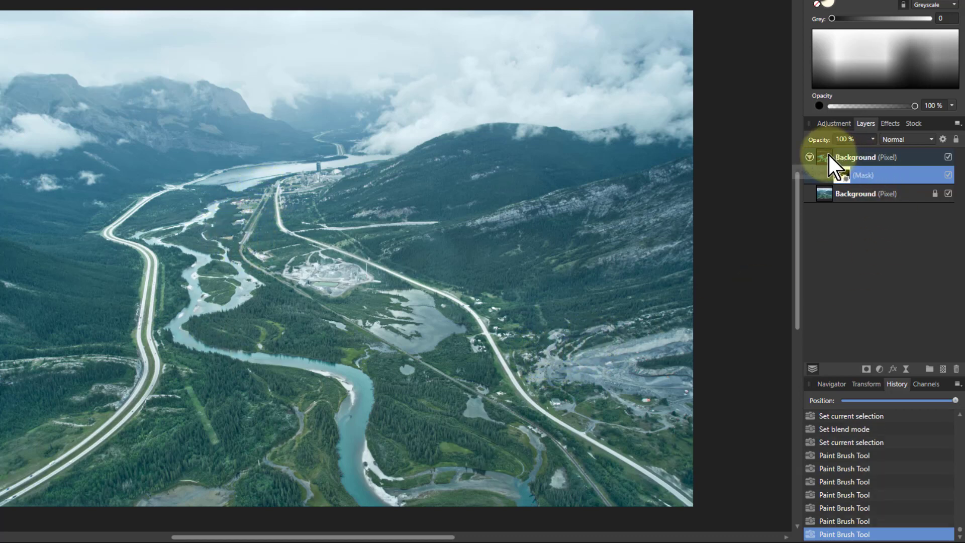
{"action": "left_click", "coordinate": [857, 157]}
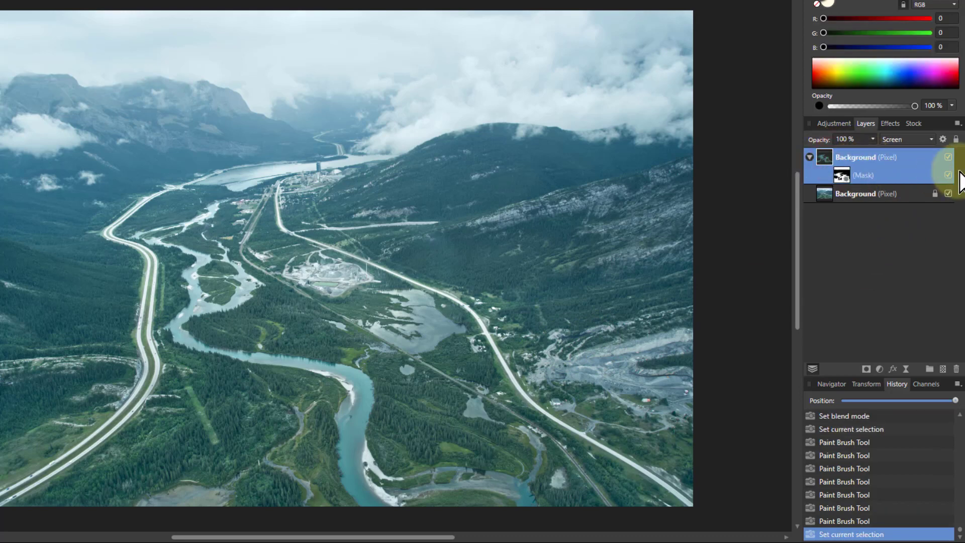
{"action": "left_click", "coordinate": [947, 157]}
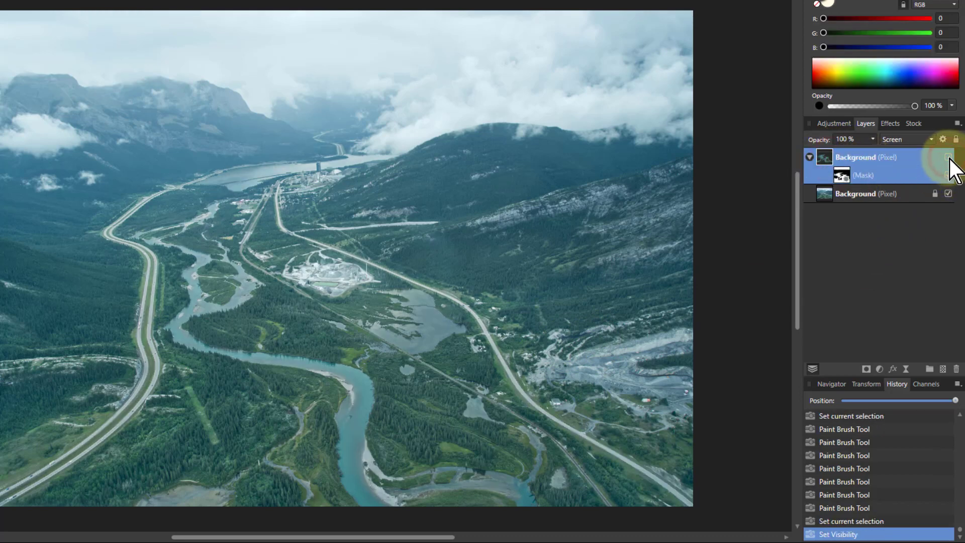
{"action": "left_click", "coordinate": [947, 157]}
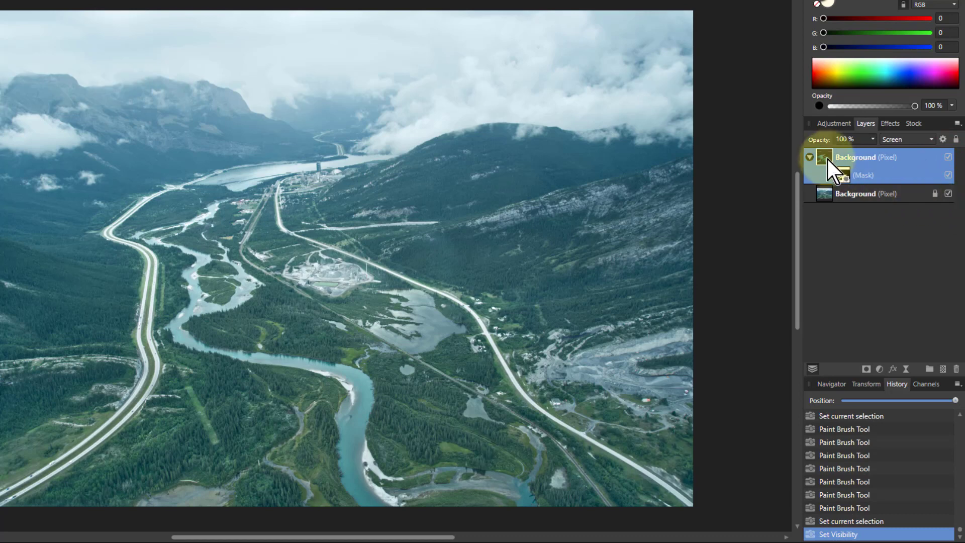
{"action": "left_click", "coordinate": [857, 170], "text": "ctrl"}
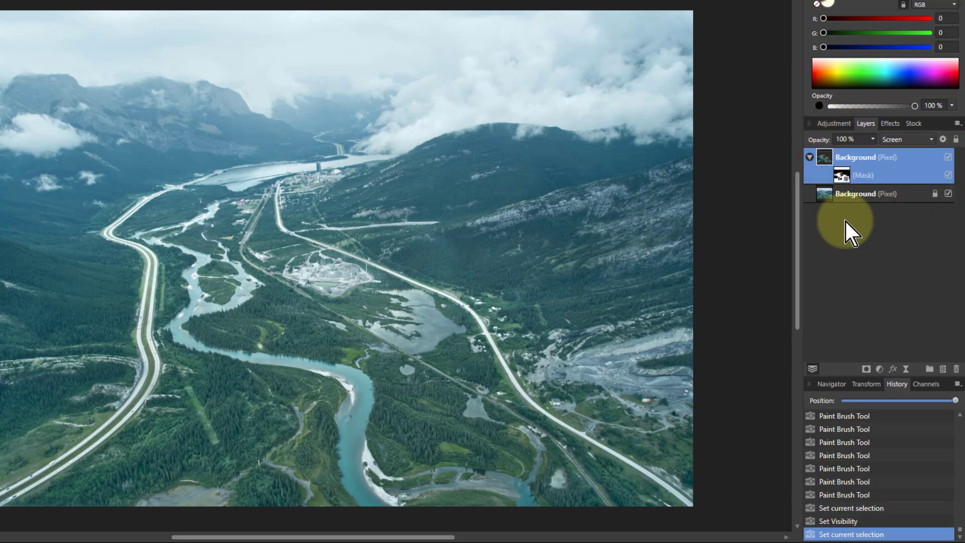
Add a Levels adjustment to the Screen layer and drag its White Level down to 47%.
{"action": "left_click", "coordinate": [879, 369]}
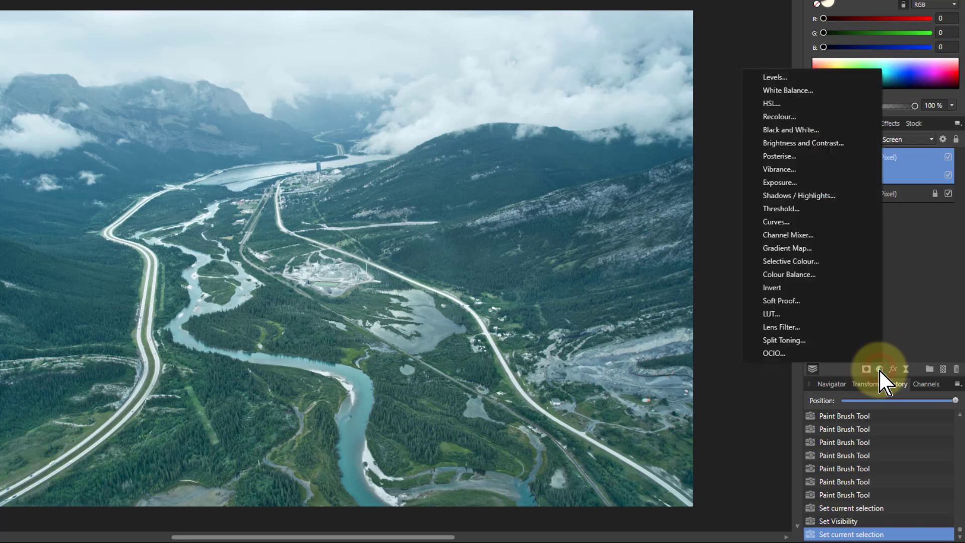
{"action": "left_click", "coordinate": [773, 77]}
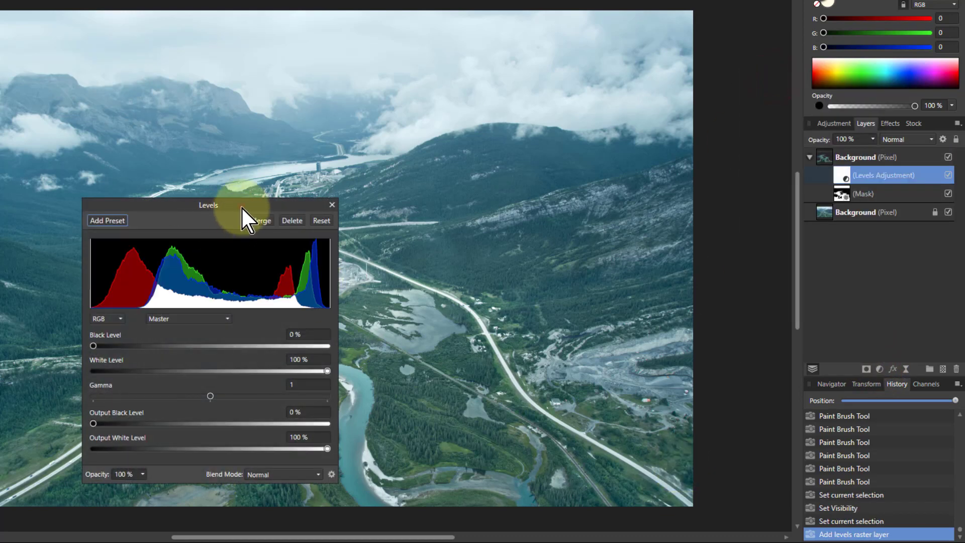
{"action": "left_click_drag", "start_coordinate": [243, 210], "coordinate": [647, 27]}
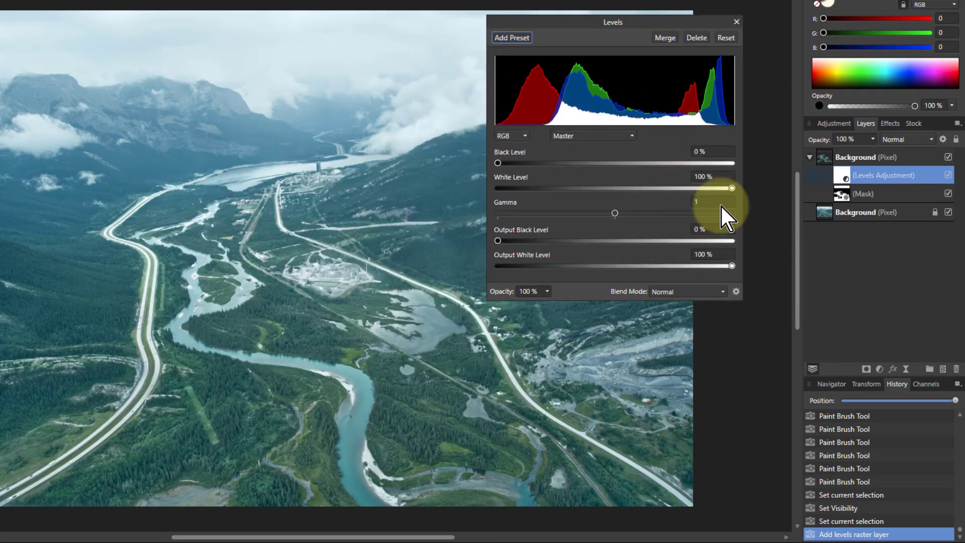
{"action": "left_click_drag", "start_coordinate": [731, 191], "coordinate": [607, 194]}
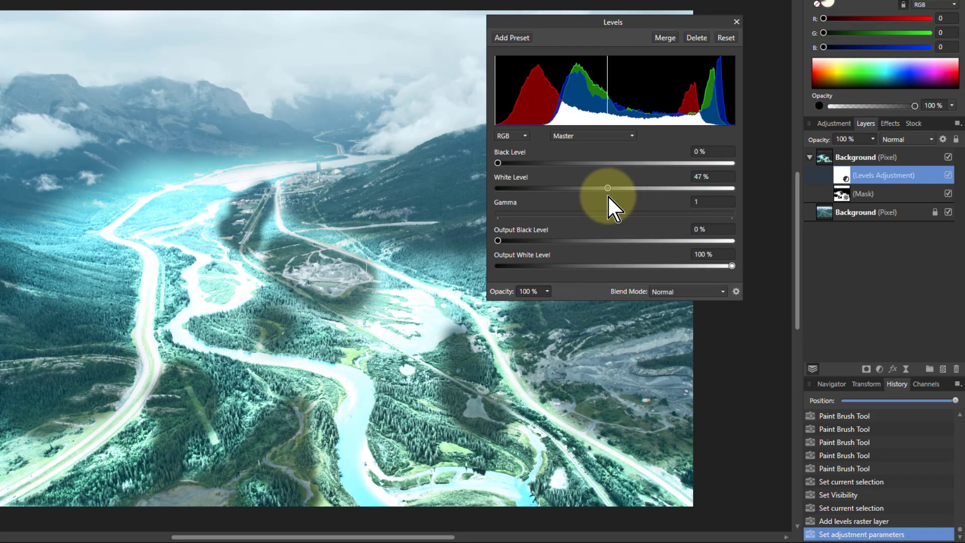
Mask the glow off the left hillside and lower-left forest, then reopen the Levels settings.
{"action": "left_click", "coordinate": [846, 195]}
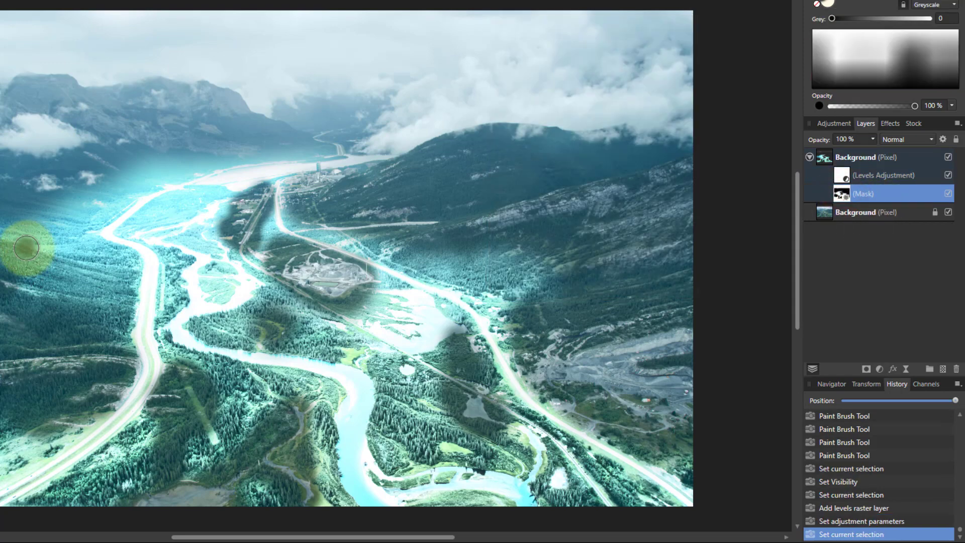
{"action": "mouse_move", "coordinate": [70, 195]}
{"action": "left_mouse_down"}
{"action": "mouse_move", "coordinate": [86, 189]}
{"action": "mouse_move", "coordinate": [80, 262]}
{"action": "mouse_move", "coordinate": [58, 295]}
{"action": "mouse_move", "coordinate": [7, 236]}
{"action": "left_mouse_up"}
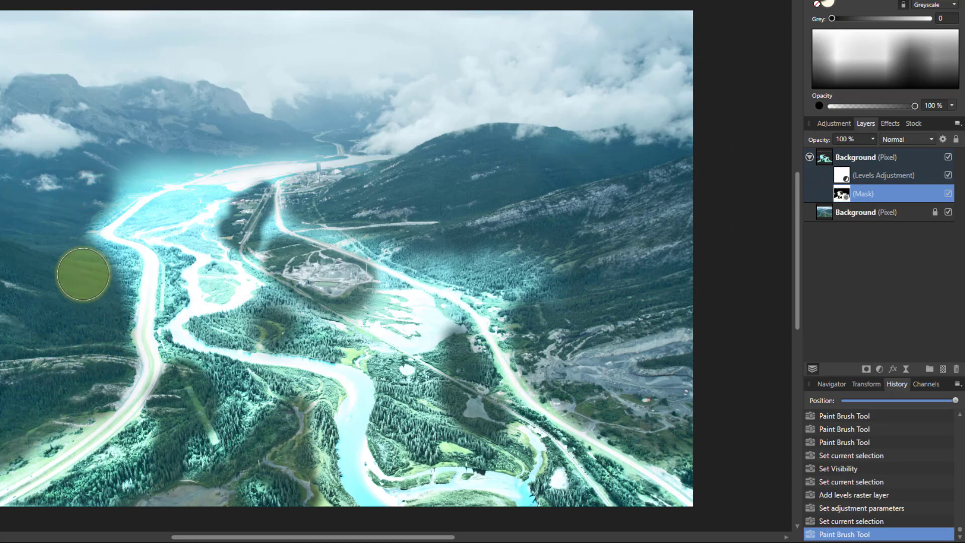
{"action": "mouse_move", "coordinate": [216, 414]}
{"action": "left_mouse_down"}
{"action": "mouse_move", "coordinate": [215, 394]}
{"action": "mouse_move", "coordinate": [273, 401]}
{"action": "left_mouse_up"}
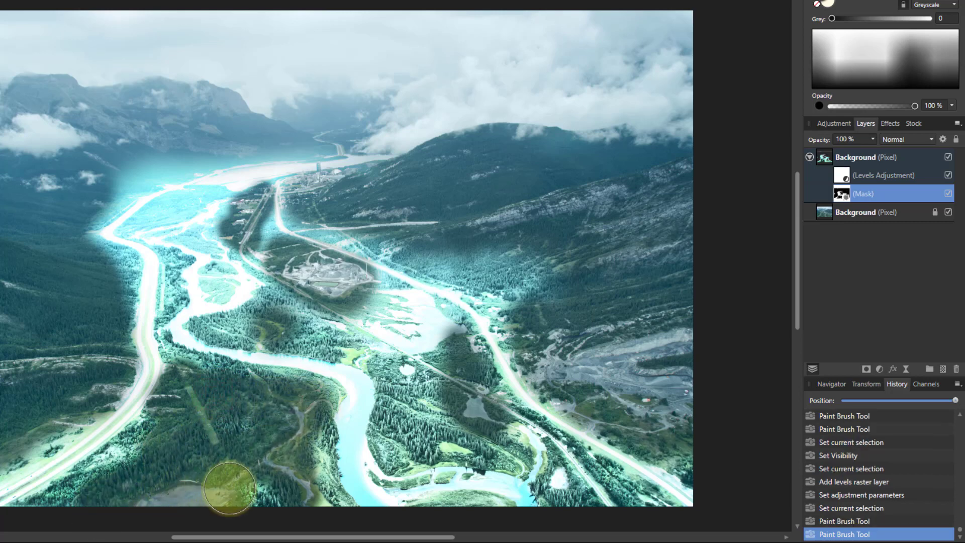
{"action": "double_click", "coordinate": [842, 177]}
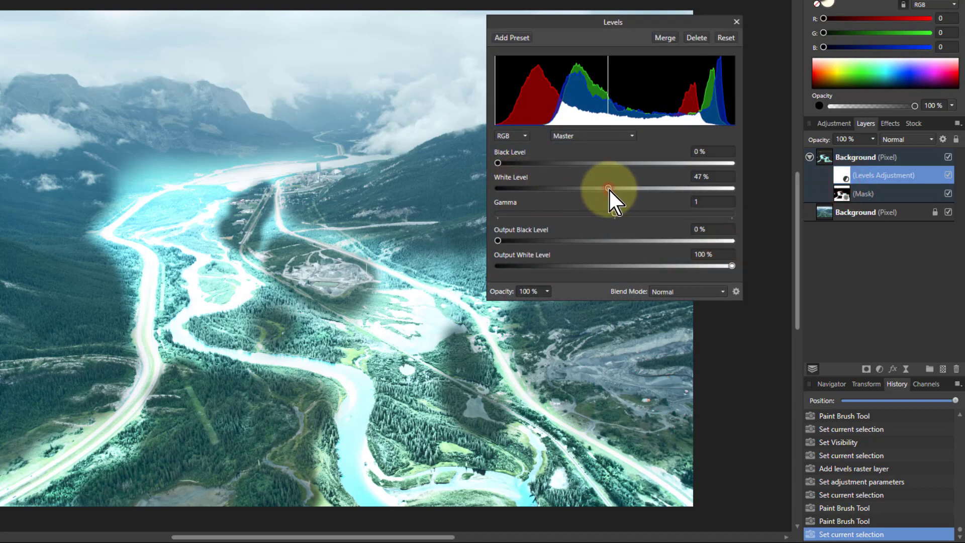
Raise the Levels White Level to 85%, close it, and toggle the Screen layer to compare.
{"action": "mouse_move", "coordinate": [607, 189]}
{"action": "left_mouse_down"}
{"action": "mouse_move", "coordinate": [764, 198]}
{"action": "mouse_move", "coordinate": [684, 205]}
{"action": "mouse_move", "coordinate": [697, 203]}
{"action": "left_mouse_up"}
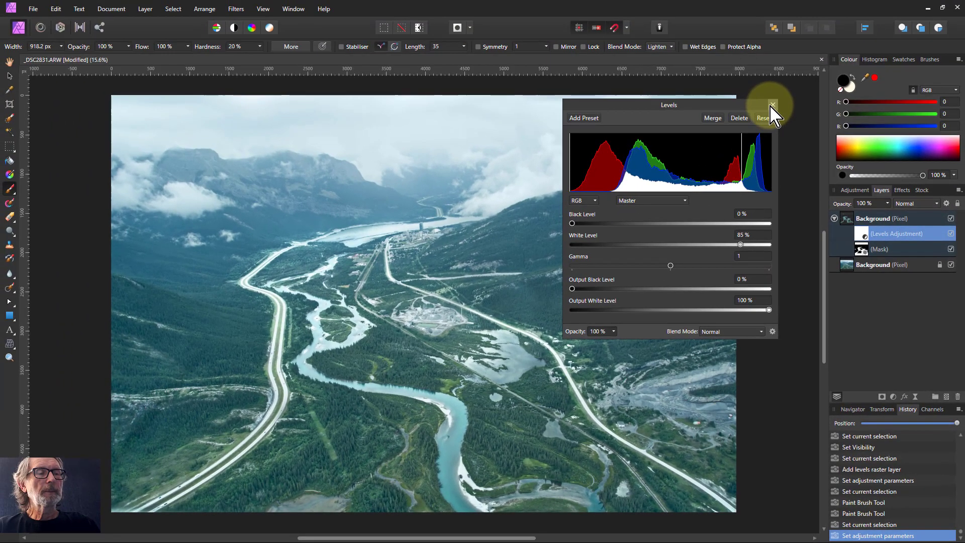
{"action": "left_click", "coordinate": [736, 22]}
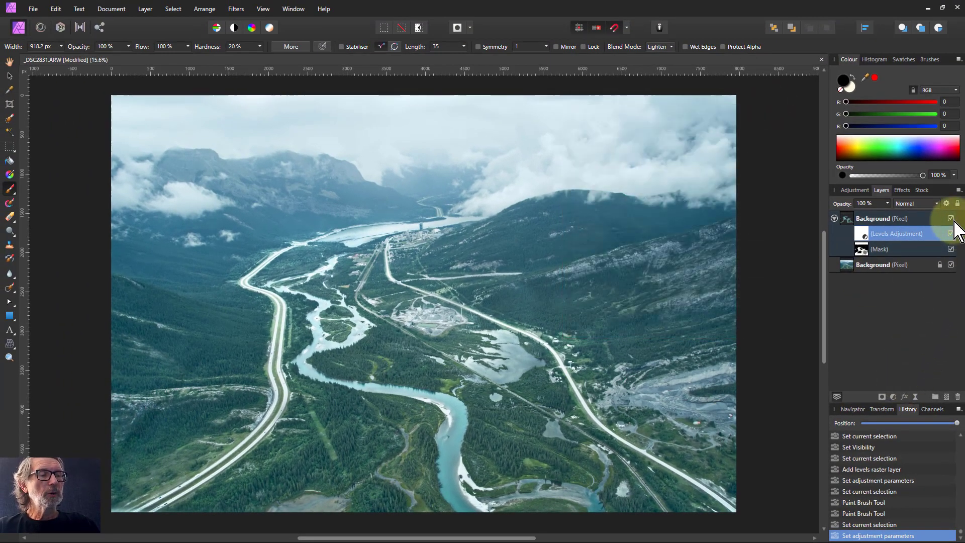
{"action": "left_click", "coordinate": [951, 219]}
{"action": "left_click", "coordinate": [951, 219]}
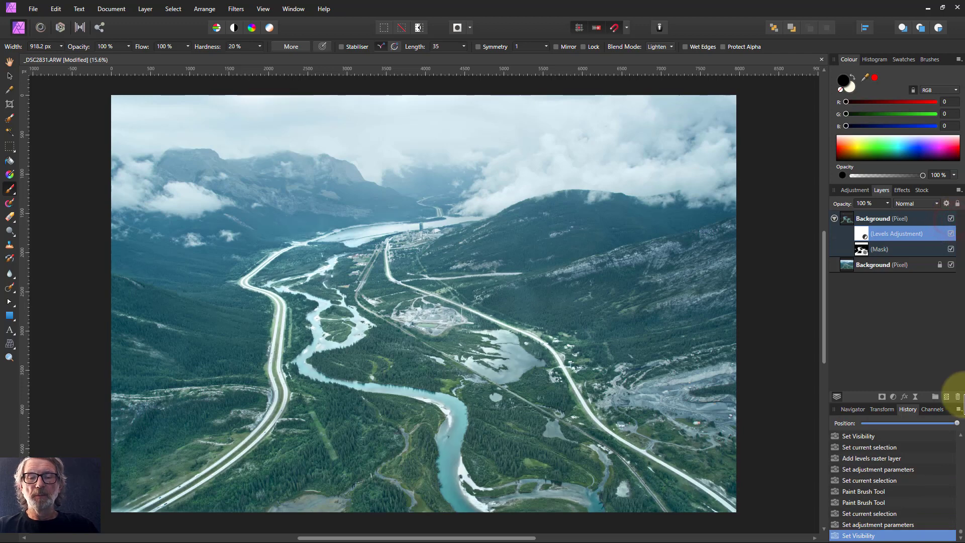